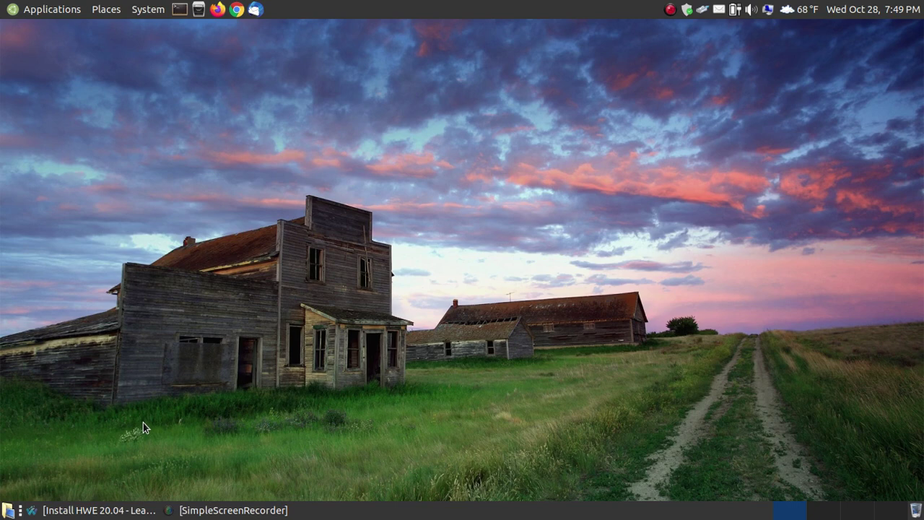
- Restore the Waterfox window showing the 'Install HWE 20.04' guide from the taskbar
{"action": "left_click", "coordinate": [84, 510]}
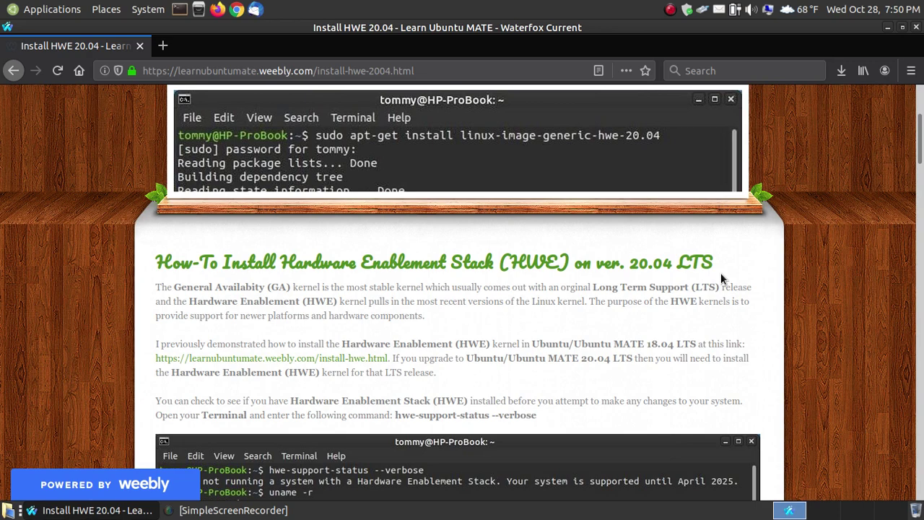
- Open the guide's install-hwe.html link to the 18.04 HWE page in a new tab
{"action": "scroll", "coordinate": [721, 273], "scroll_direction": "down", "scroll_amount": 3}
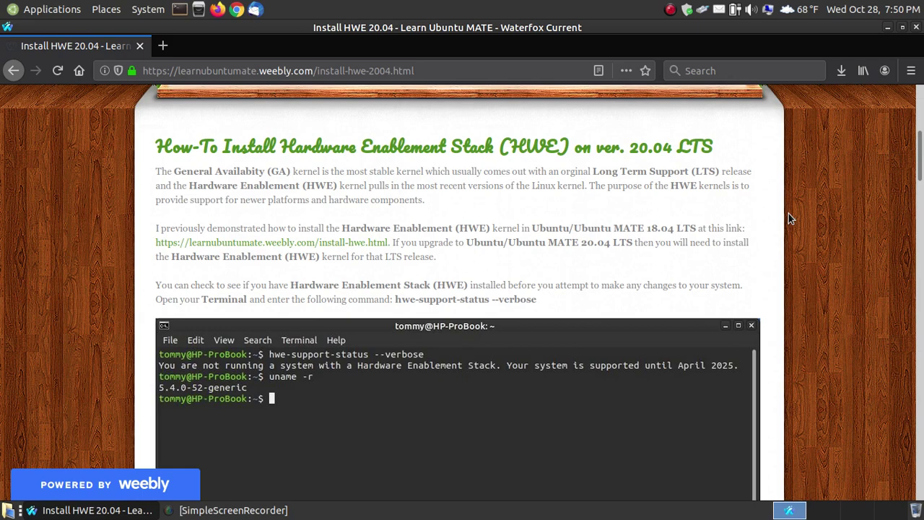
{"action": "scroll", "coordinate": [788, 216], "scroll_direction": "down", "scroll_amount": 1}
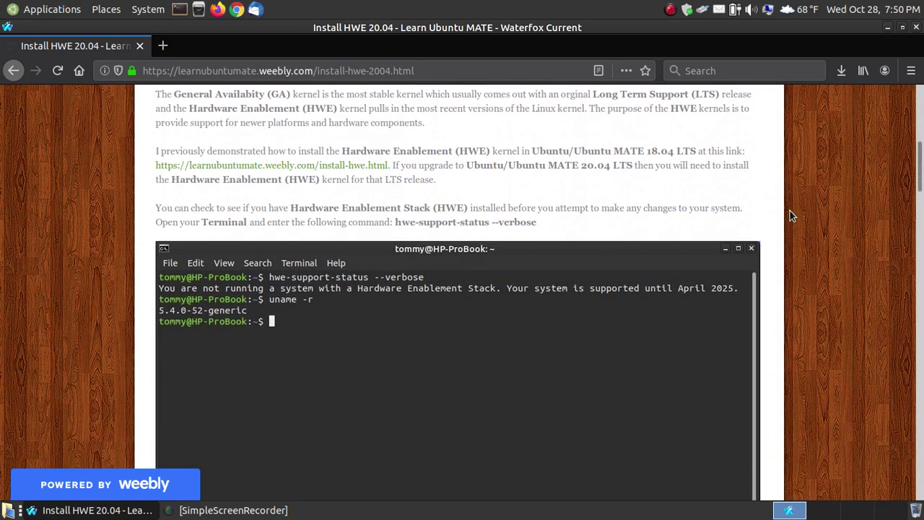
{"action": "scroll", "coordinate": [789, 211], "scroll_direction": "up", "scroll_amount": 1}
{"action": "scroll", "coordinate": [792, 206], "scroll_direction": "up", "scroll_amount": 1}
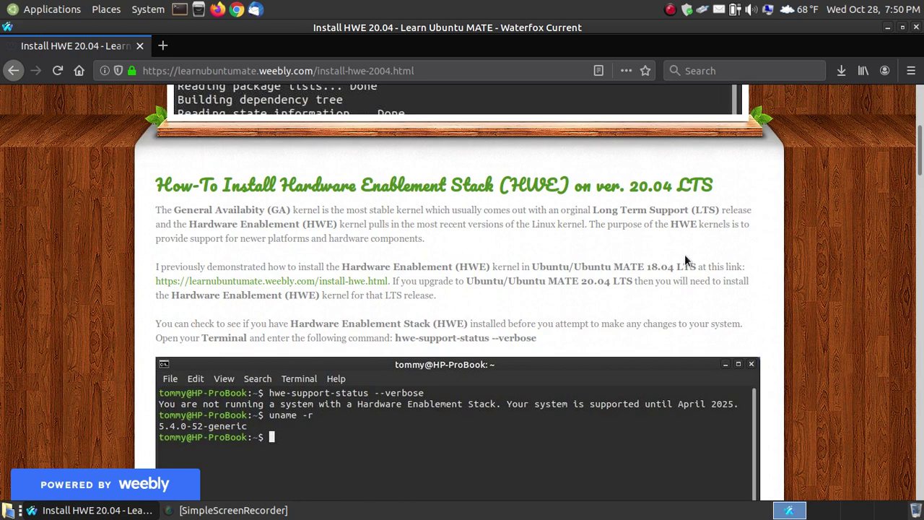
{"action": "left_click", "coordinate": [348, 285]}
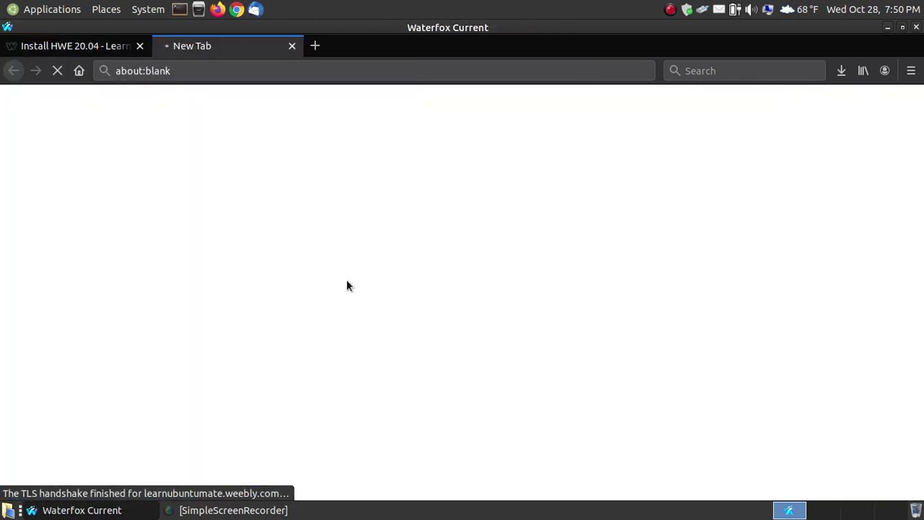
- Skim the older 18.04 HWE install page, then close its tab
{"action": "scroll", "coordinate": [658, 303], "scroll_direction": "down", "scroll_amount": 5}
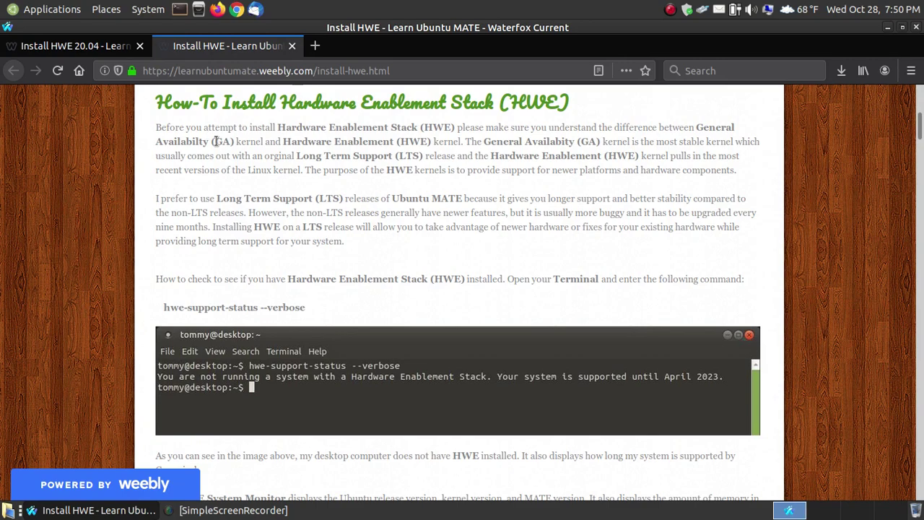
{"action": "scroll", "coordinate": [369, 161], "scroll_direction": "up", "scroll_amount": 1}
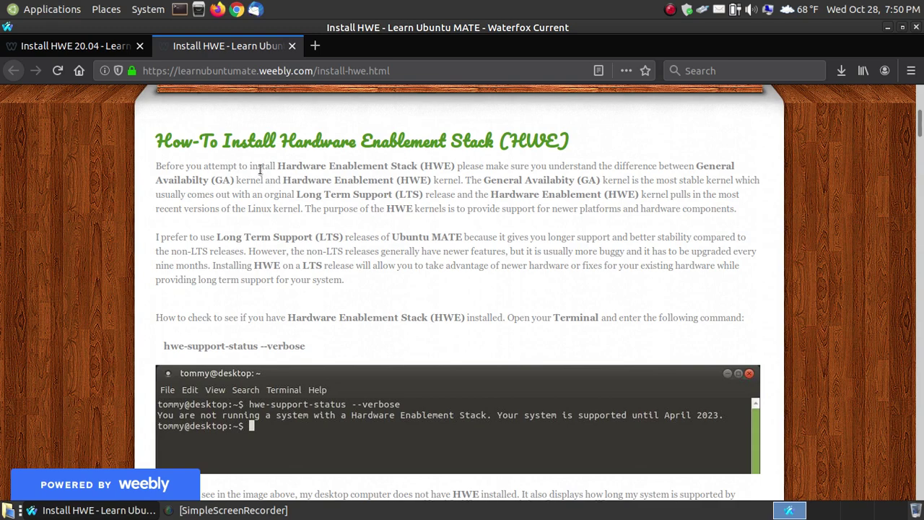
{"action": "left_click", "coordinate": [291, 46]}
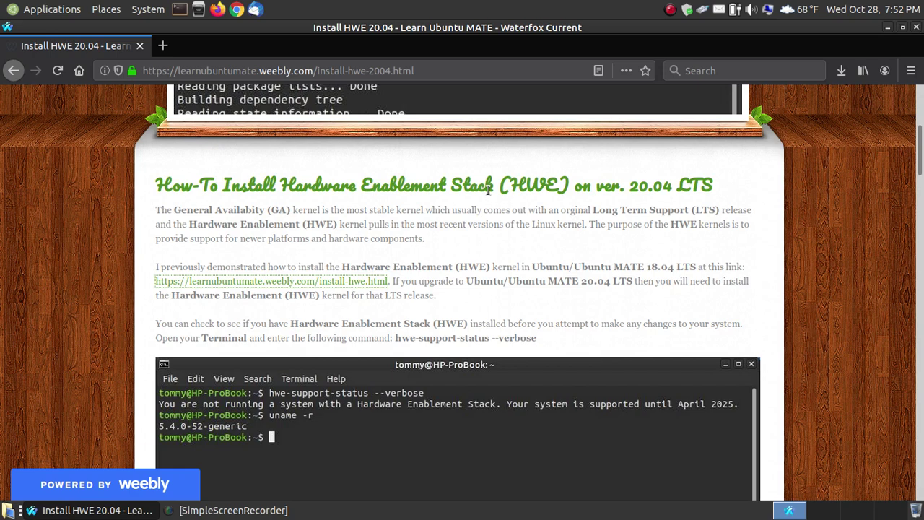
- Select the 'hwe-support-status --verbose' command text in the HWE 20.04 guide
{"action": "left_click", "coordinate": [545, 240]}
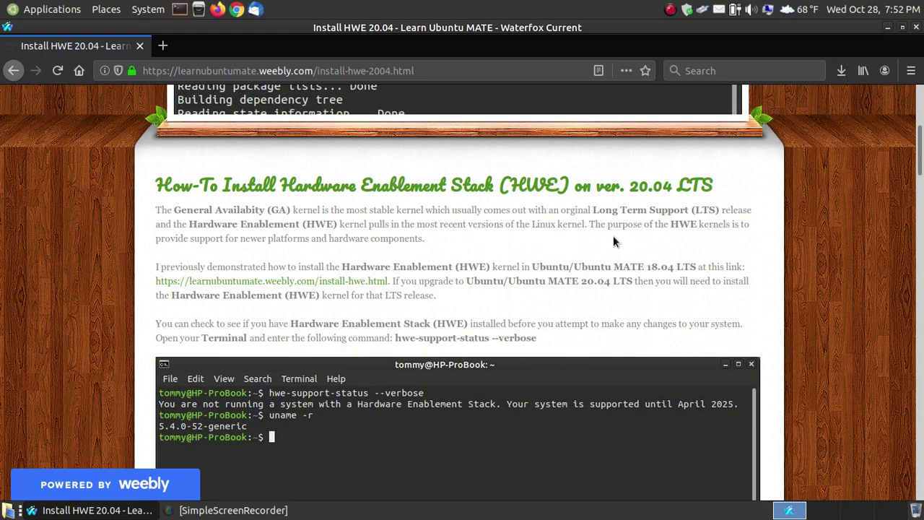
{"action": "scroll", "coordinate": [614, 241], "scroll_direction": "down", "scroll_amount": 2}
{"action": "scroll", "coordinate": [613, 236], "scroll_direction": "down", "scroll_amount": 4}
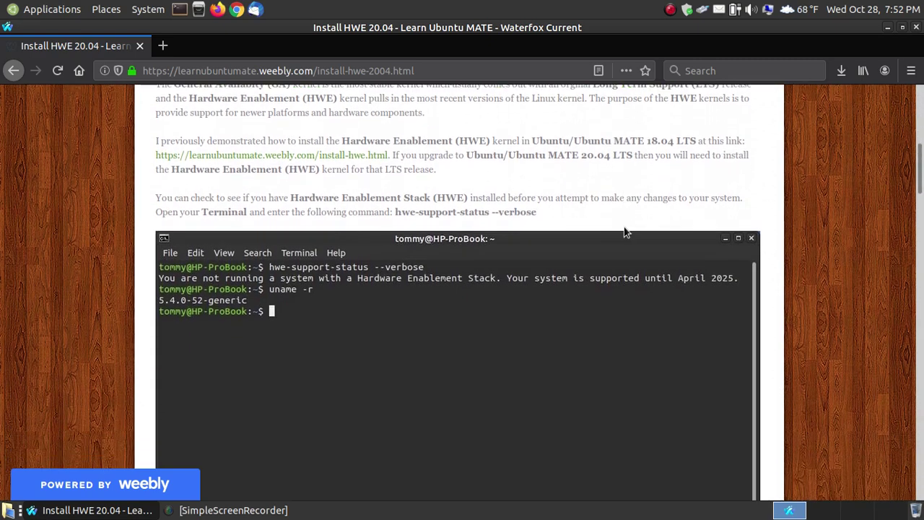
{"action": "scroll", "coordinate": [549, 179], "scroll_direction": "up", "scroll_amount": 5}
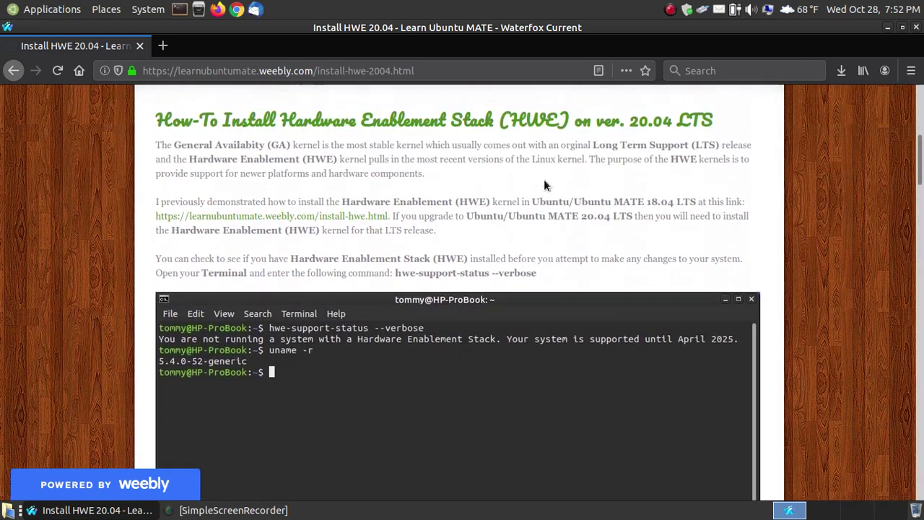
{"action": "scroll", "coordinate": [479, 195], "scroll_direction": "down", "scroll_amount": 2}
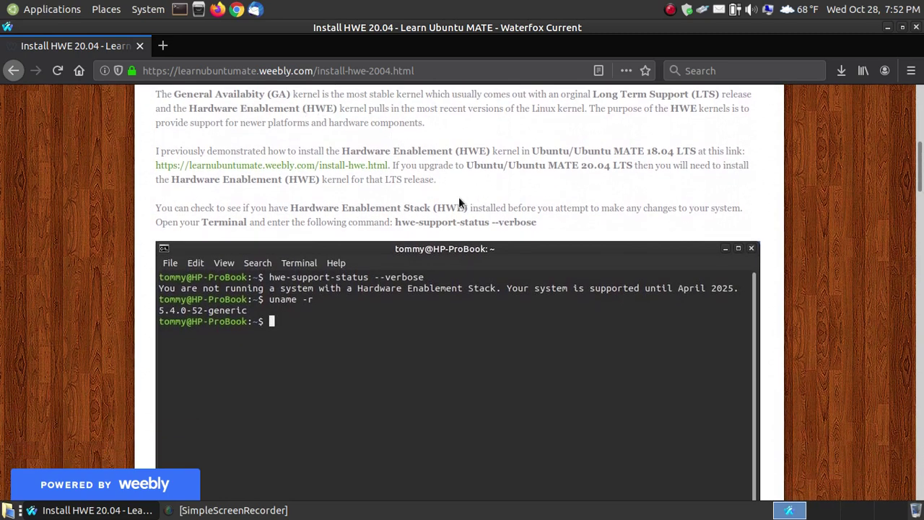
{"action": "left_click_drag", "start_coordinate": [529, 224], "coordinate": [396, 224]}
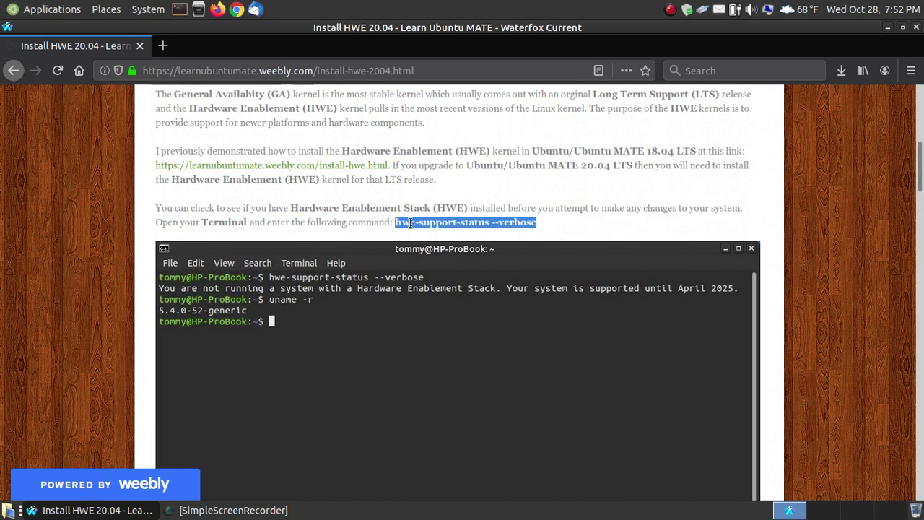
- Run the copied hwe-support-status --verbose in a new terminal: no HWE stack, supported until April 2025
{"action": "right_click", "coordinate": [409, 221]}
{"action": "left_click", "coordinate": [590, 237]}
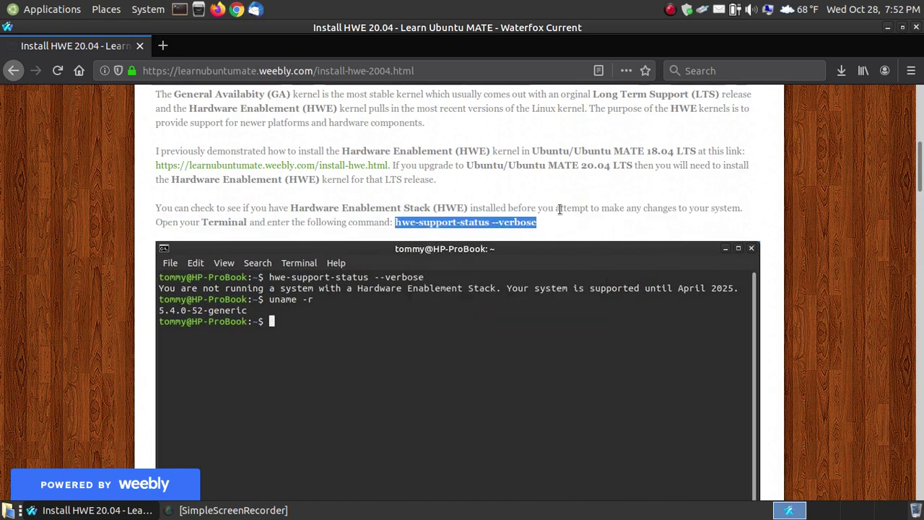
{"action": "left_click", "coordinate": [180, 9]}
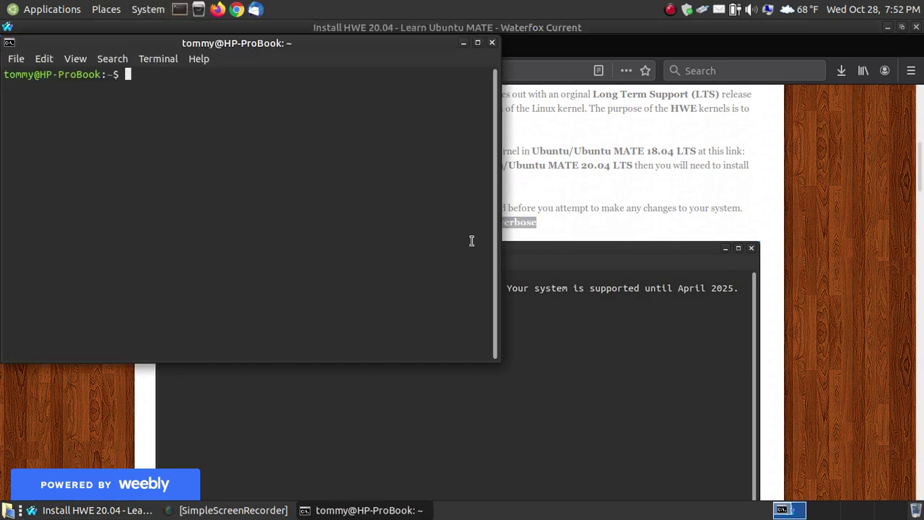
{"action": "left_click_drag", "start_coordinate": [256, 58], "coordinate": [473, 140]}
{"action": "right_click", "coordinate": [420, 164]}
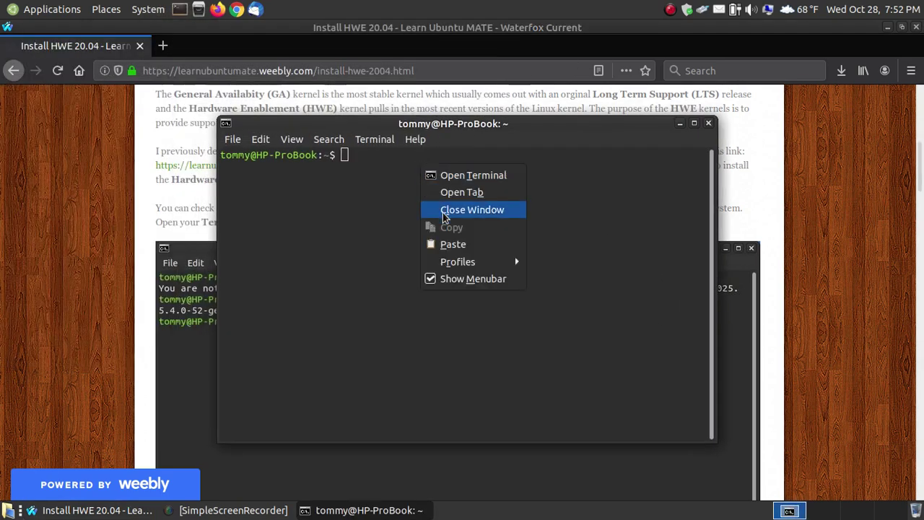
{"action": "left_click", "coordinate": [456, 242]}
{"action": "key", "text": "Return"}
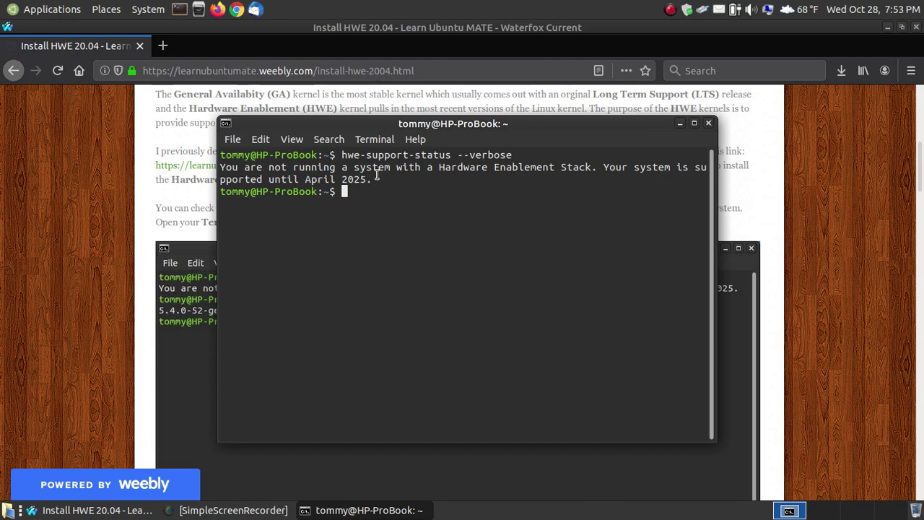
{"action": "key", "text": "Up"}
{"action": "key", "text": "Up"}
{"action": "left_click", "coordinate": [855, 247]}
- Run 'uname -r' in the terminal, showing kernel release 5.4.0-52-generic
{"action": "scroll", "coordinate": [855, 243], "scroll_direction": "down", "scroll_amount": 5}
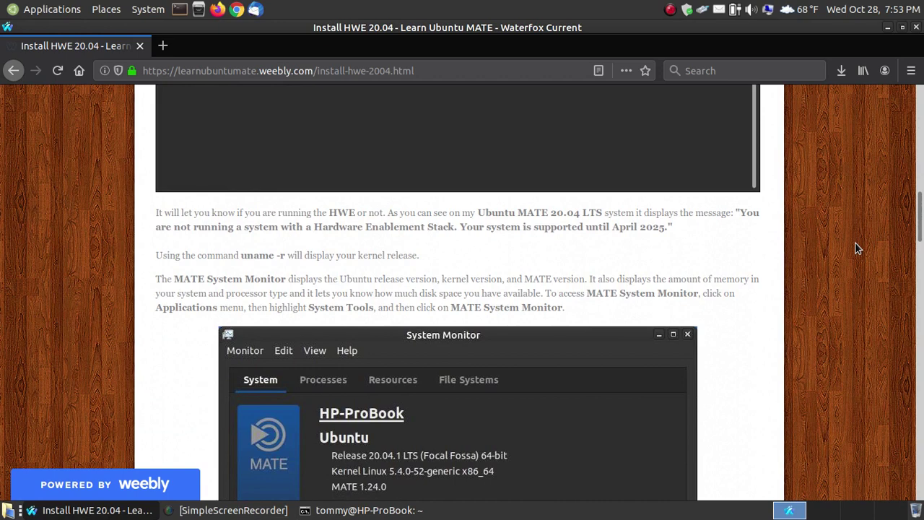
{"action": "left_click_drag", "start_coordinate": [284, 256], "coordinate": [241, 257]}
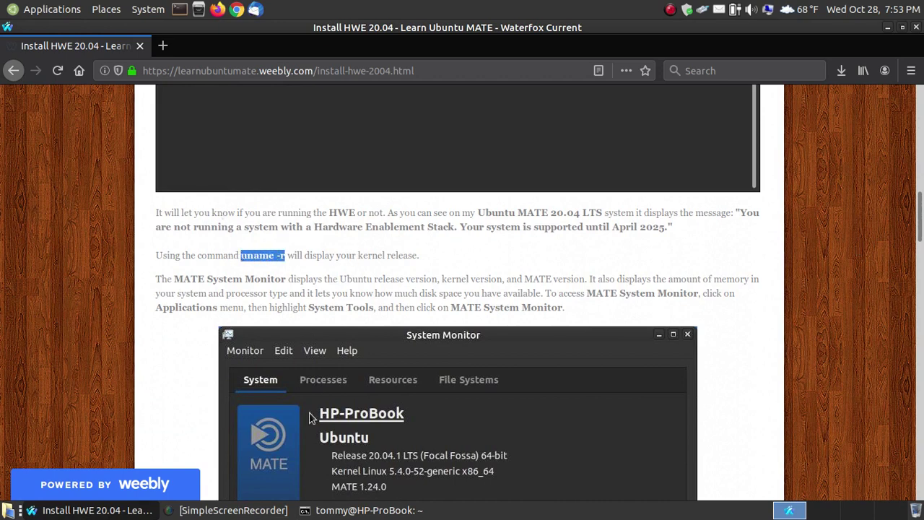
{"action": "left_click", "coordinate": [332, 508]}
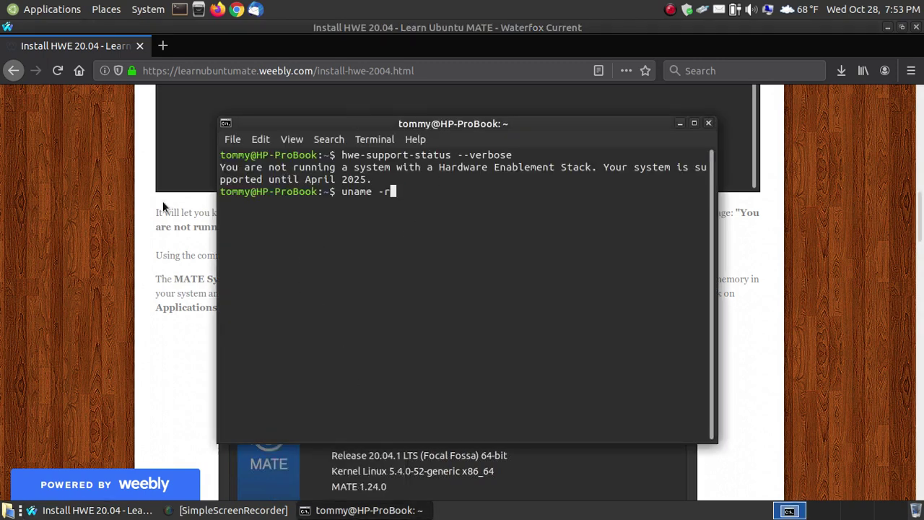
{"action": "left_click", "coordinate": [156, 218]}
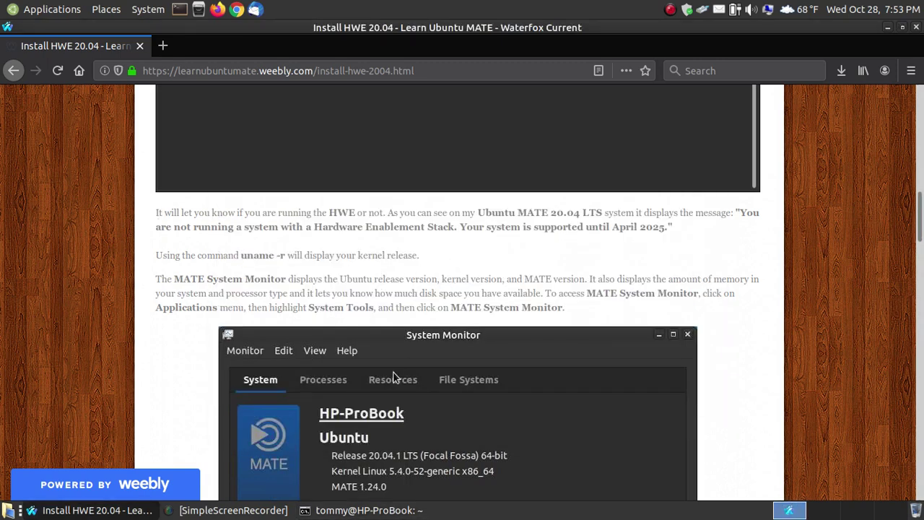
{"action": "left_click", "coordinate": [357, 507]}
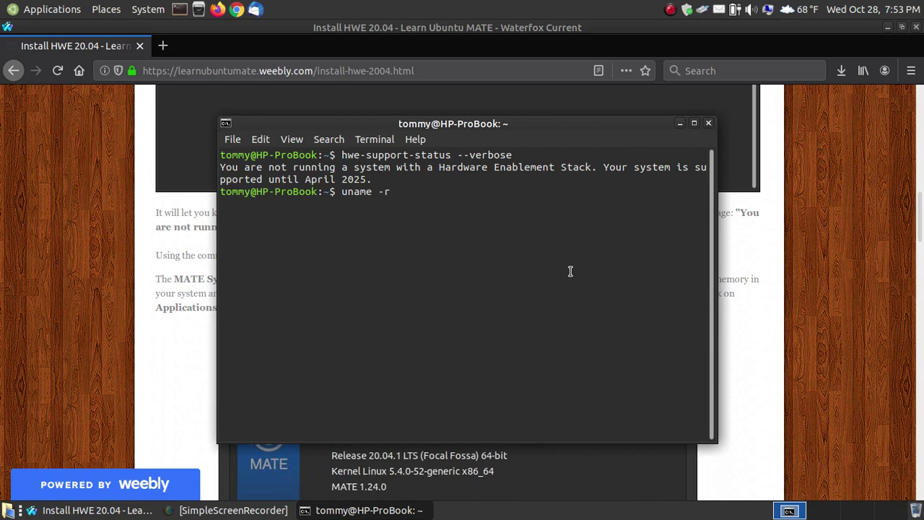
{"action": "key", "text": "Return"}
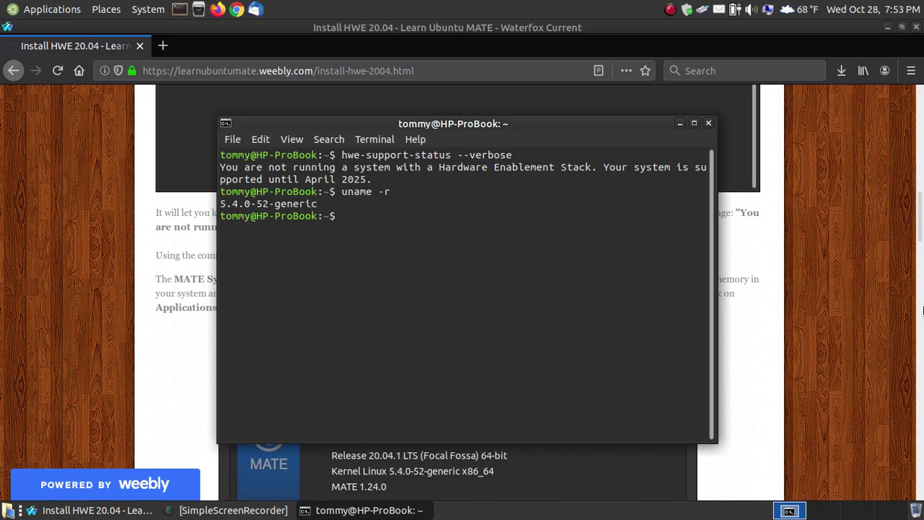
{"action": "left_click_drag", "start_coordinate": [921, 217], "coordinate": [921, 155]}
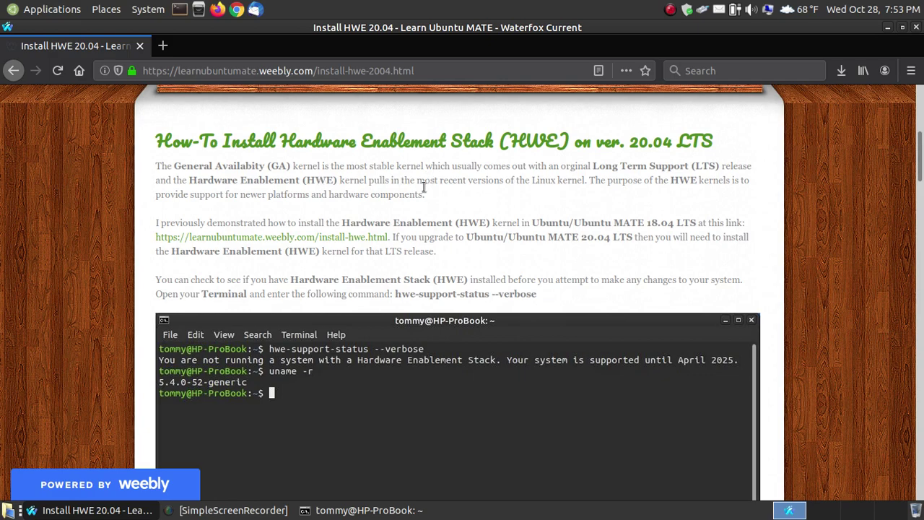
{"action": "scroll", "coordinate": [666, 250], "scroll_direction": "down", "scroll_amount": 4}
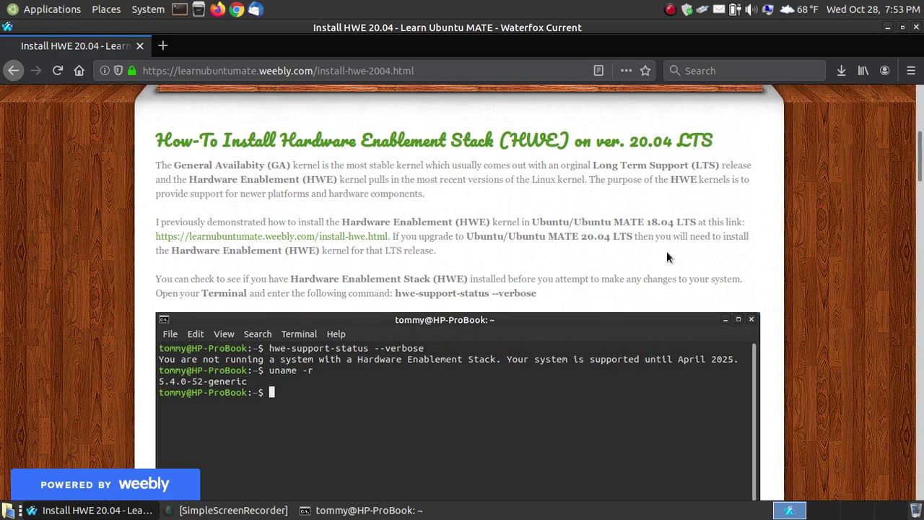
{"action": "scroll", "coordinate": [686, 253], "scroll_direction": "down", "scroll_amount": 7}
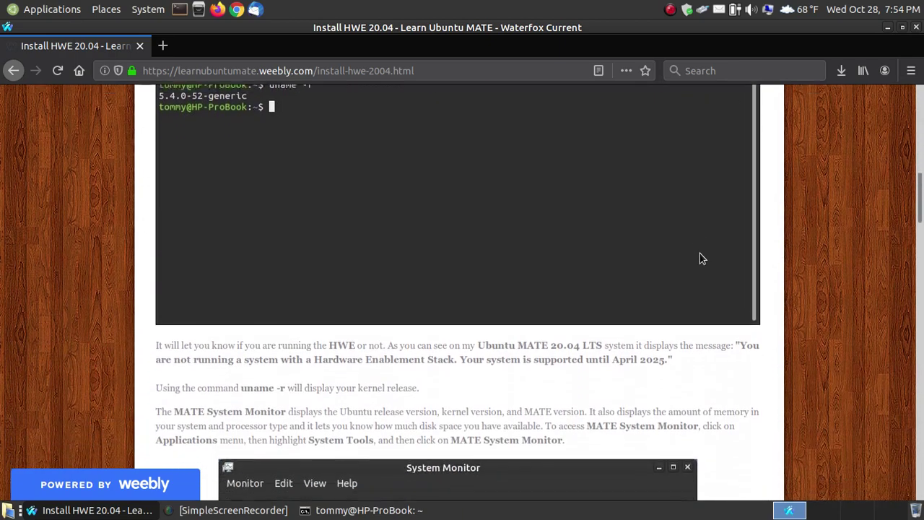
{"action": "scroll", "coordinate": [704, 256], "scroll_direction": "down", "scroll_amount": 1}
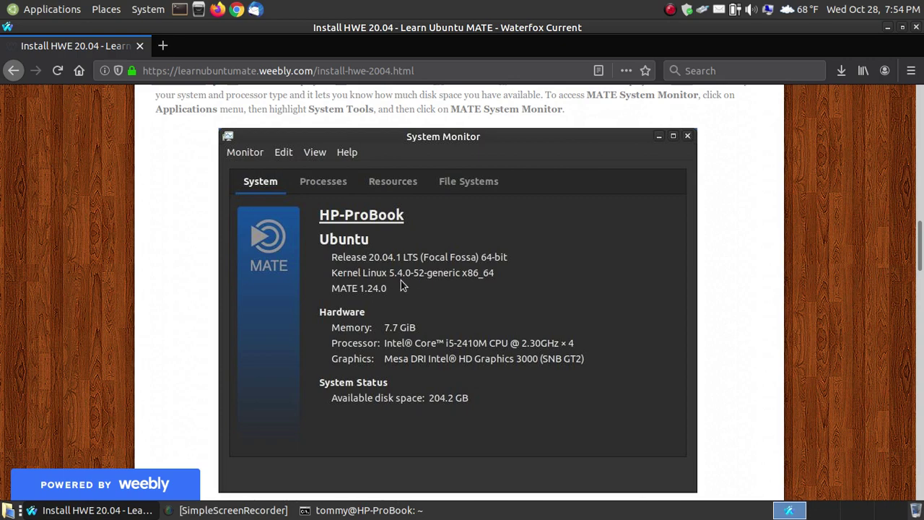
{"action": "scroll", "coordinate": [401, 285], "scroll_direction": "up", "scroll_amount": 1}
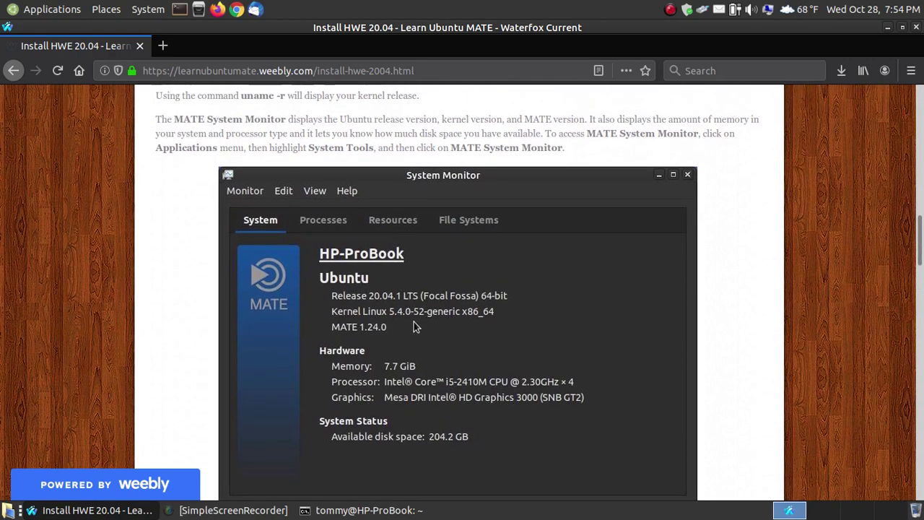
{"action": "scroll", "coordinate": [414, 321], "scroll_direction": "up", "scroll_amount": 2}
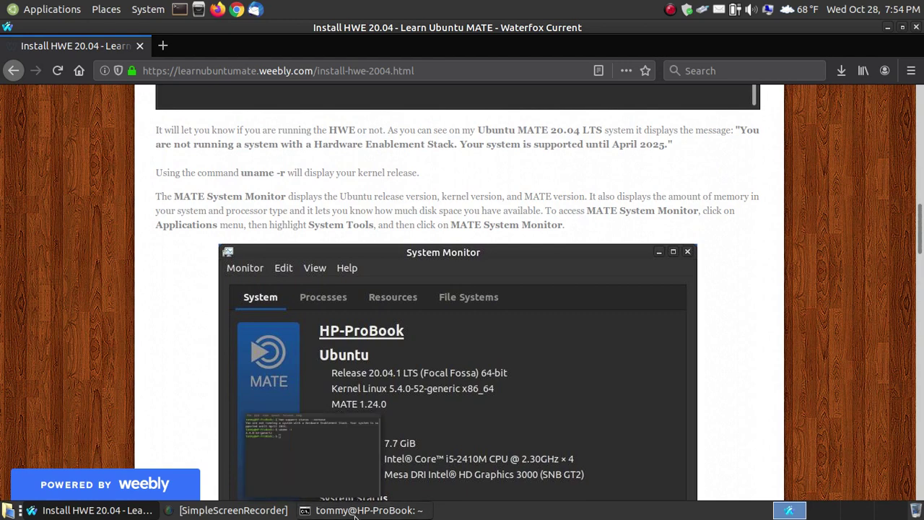
{"action": "left_click", "coordinate": [355, 514]}
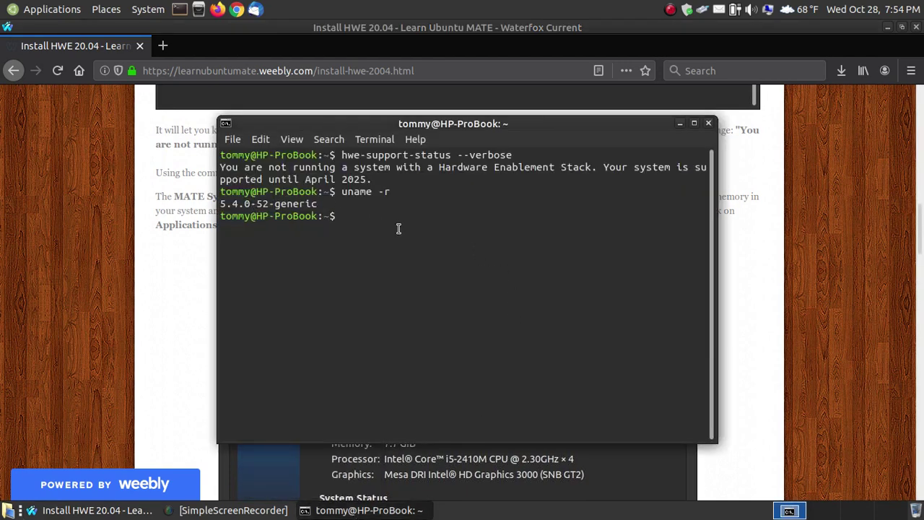
{"action": "left_click", "coordinate": [826, 294]}
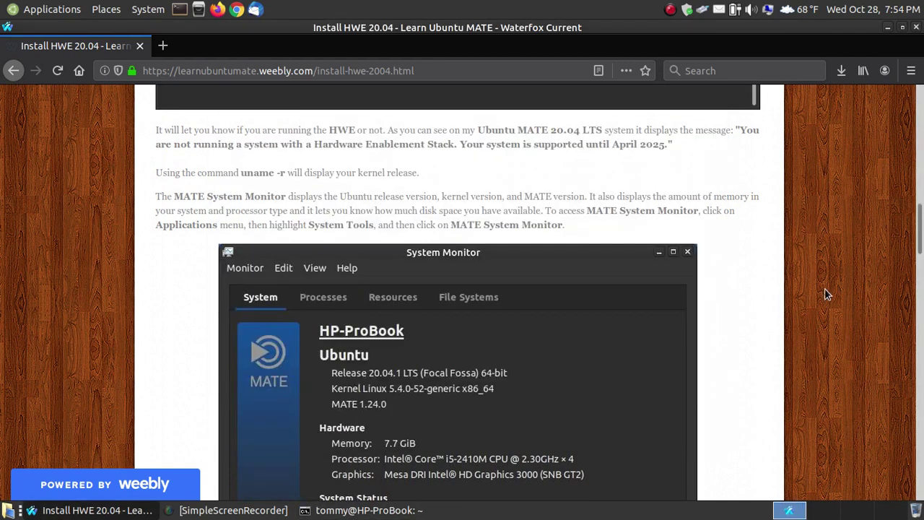
{"action": "left_click", "coordinate": [43, 10]}
{"action": "mouse_move", "coordinate": [85, 191]}
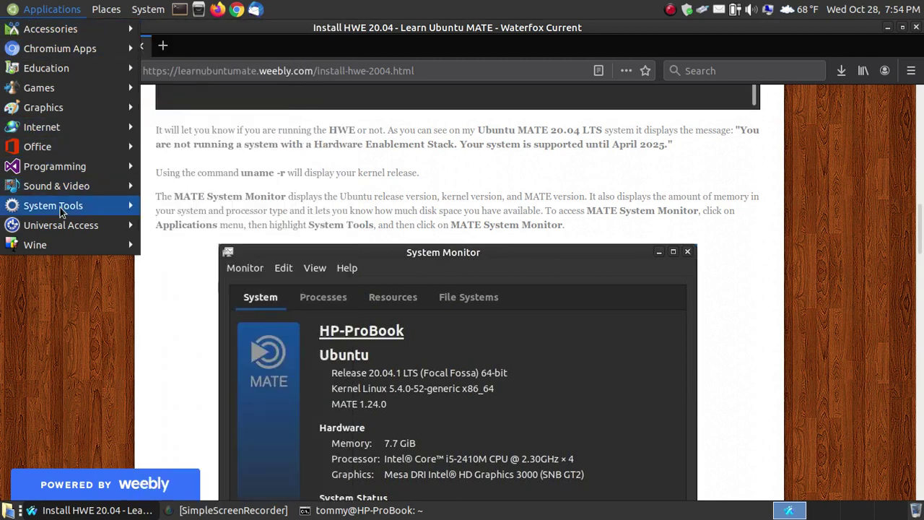
{"action": "mouse_move", "coordinate": [64, 207]}
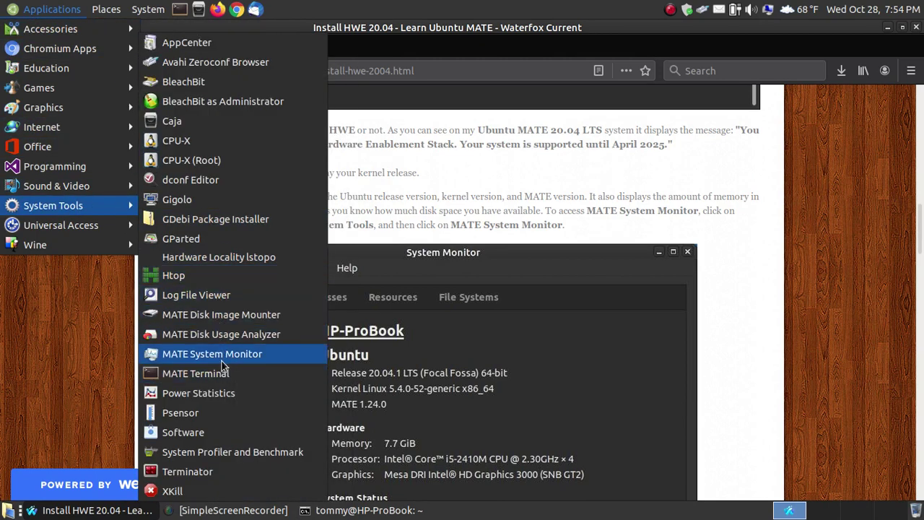
{"action": "left_click", "coordinate": [265, 354]}
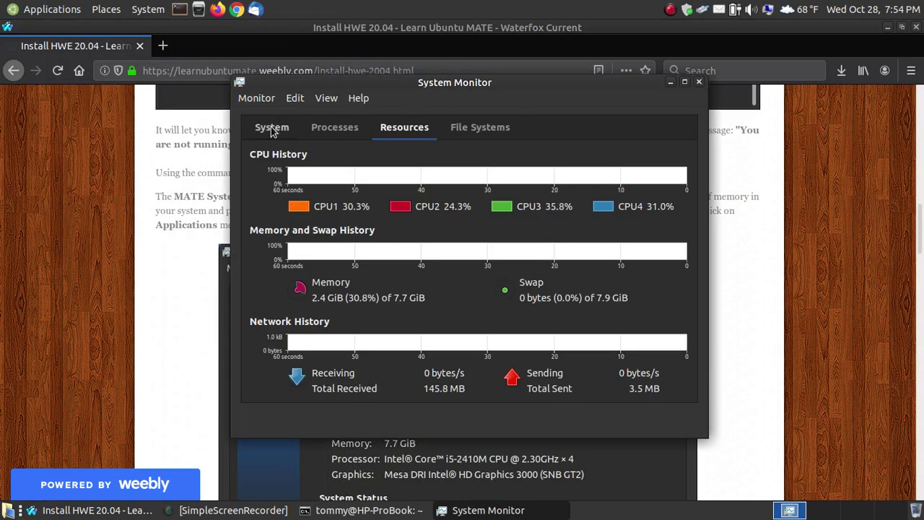
{"action": "left_click", "coordinate": [271, 128]}
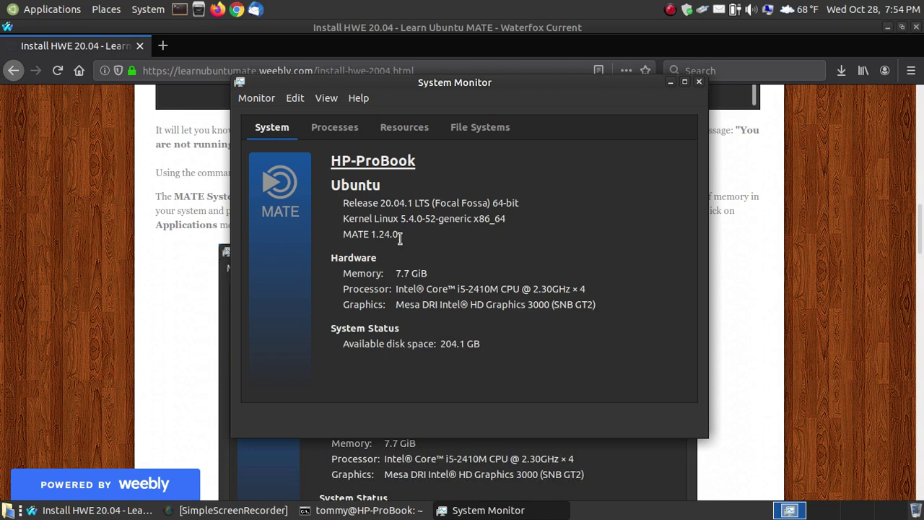
{"action": "left_click_drag", "start_coordinate": [436, 219], "coordinate": [399, 219]}
{"action": "left_click", "coordinate": [509, 218]}
{"action": "left_click_drag", "start_coordinate": [509, 218], "coordinate": [483, 218]}
{"action": "left_click", "coordinate": [511, 218]}
{"action": "left_click", "coordinate": [699, 81]}
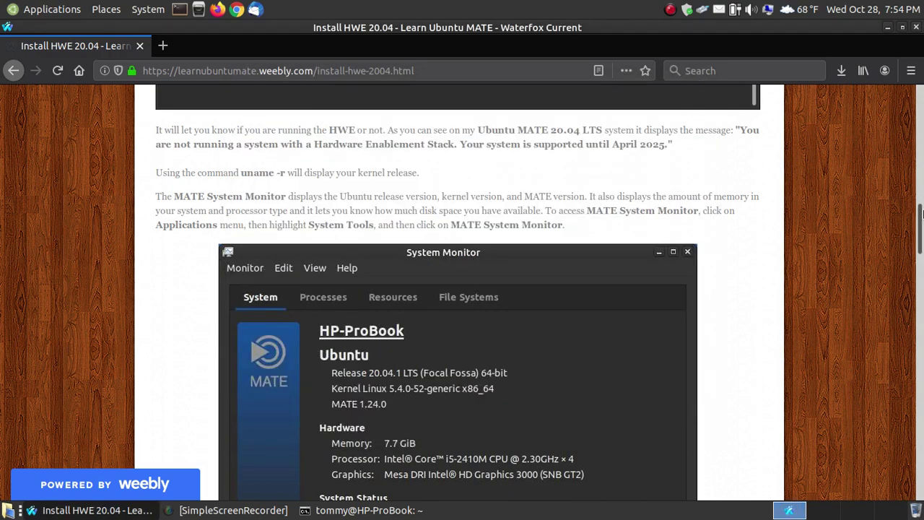
{"action": "scroll", "coordinate": [702, 268], "scroll_direction": "down", "scroll_amount": 10}
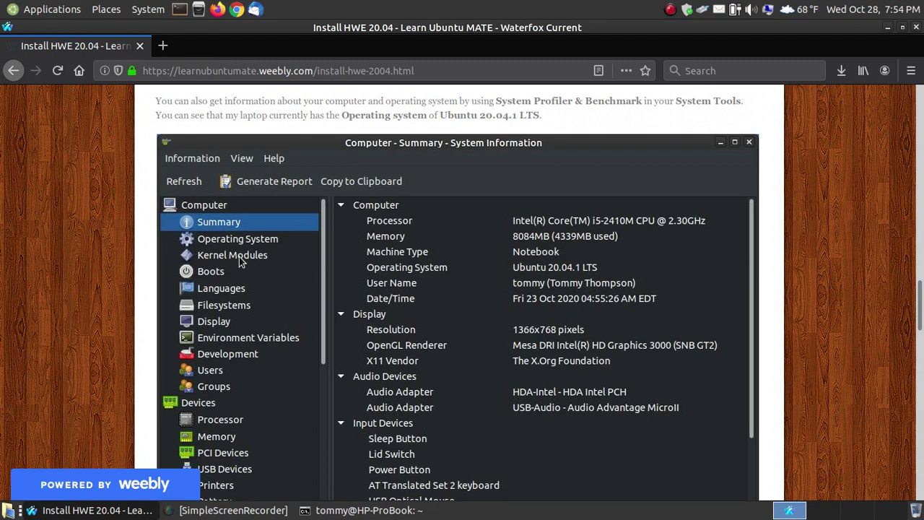
{"action": "left_click", "coordinate": [18, 10]}
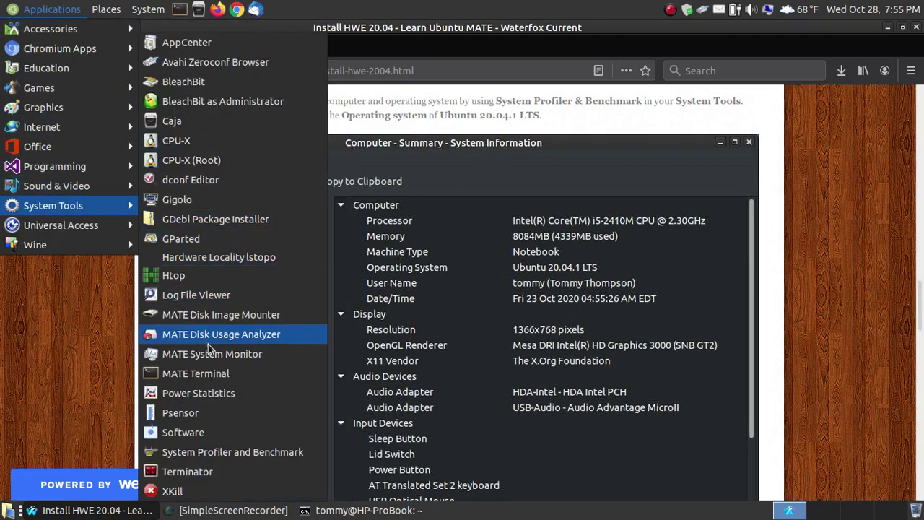
{"action": "left_click", "coordinate": [252, 456]}
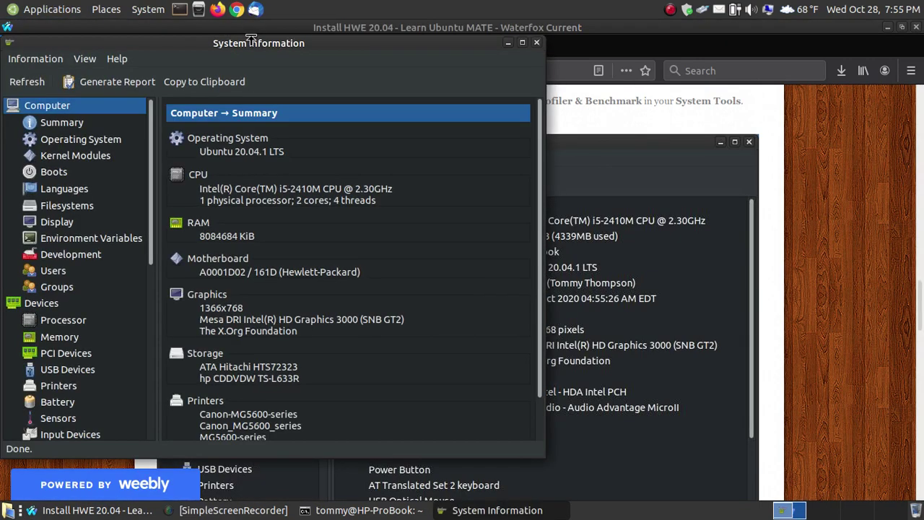
{"action": "left_click_drag", "start_coordinate": [263, 45], "coordinate": [446, 94]}
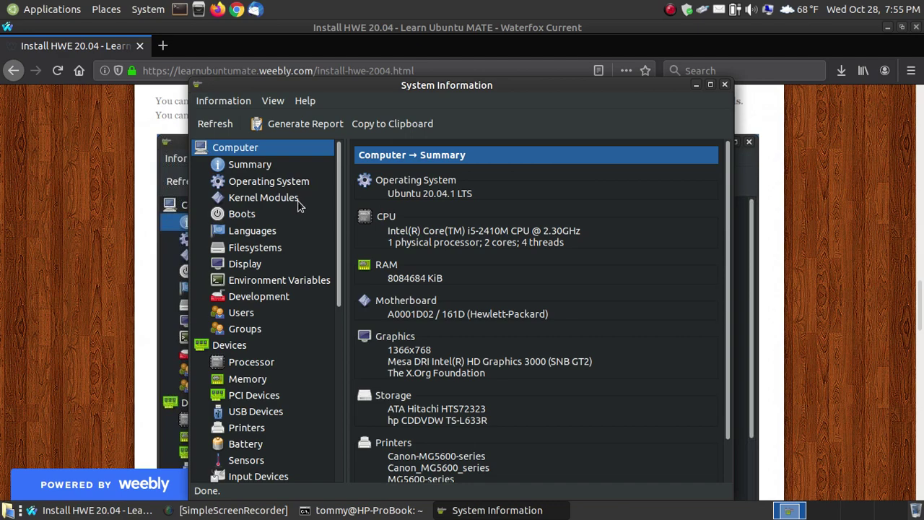
{"action": "left_click", "coordinate": [264, 197]}
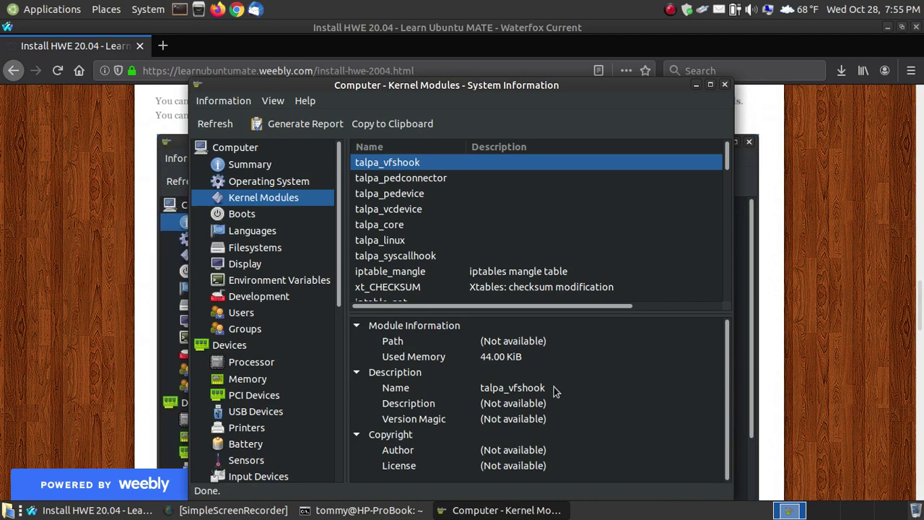
{"action": "scroll", "coordinate": [577, 213], "scroll_direction": "down", "scroll_amount": 4}
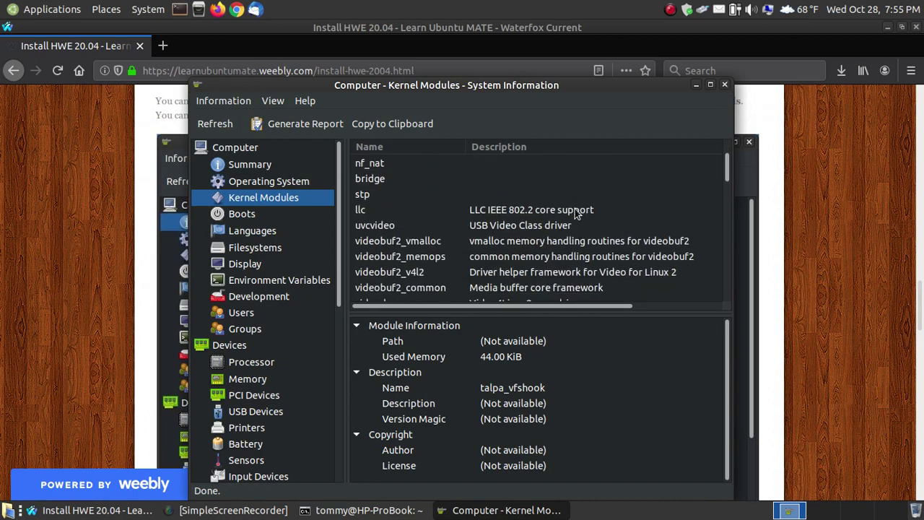
{"action": "scroll", "coordinate": [578, 213], "scroll_direction": "down", "scroll_amount": 8}
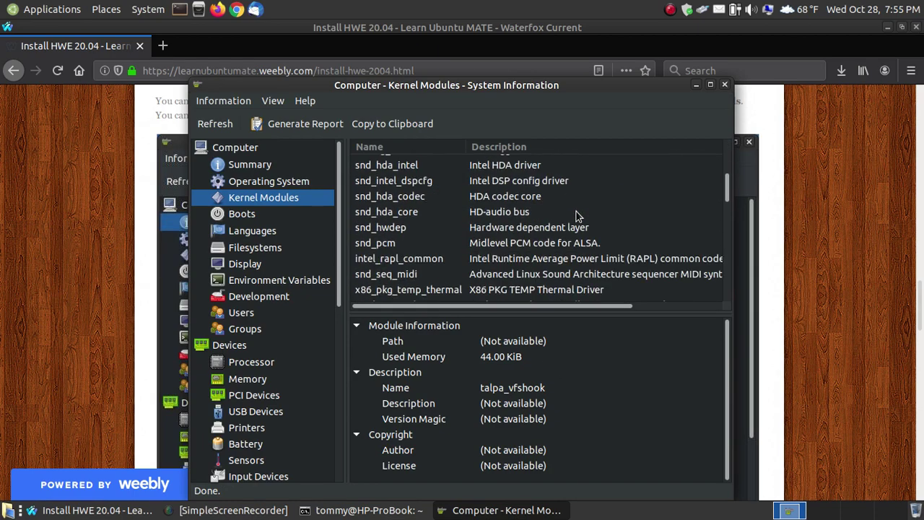
{"action": "left_click_drag", "start_coordinate": [728, 188], "coordinate": [735, 304]}
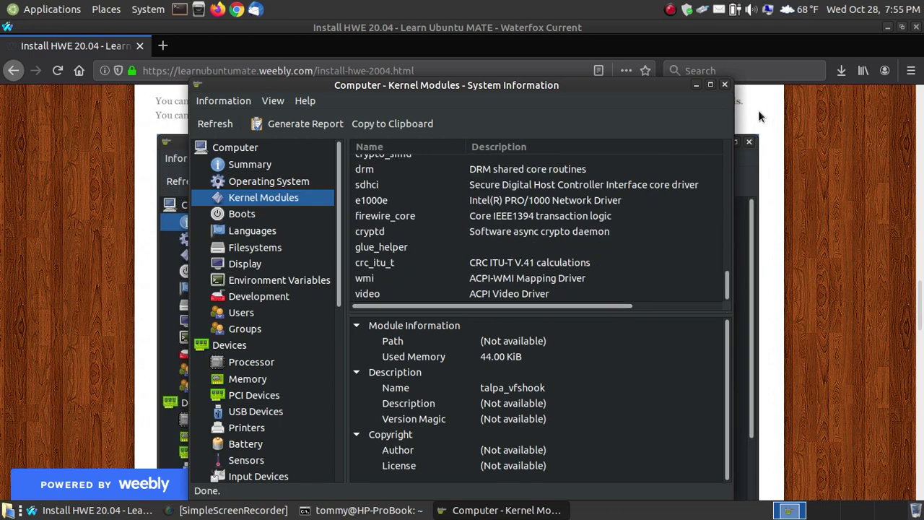
{"action": "left_click", "coordinate": [725, 85]}
{"action": "left_click_drag", "start_coordinate": [921, 300], "coordinate": [921, 359]}
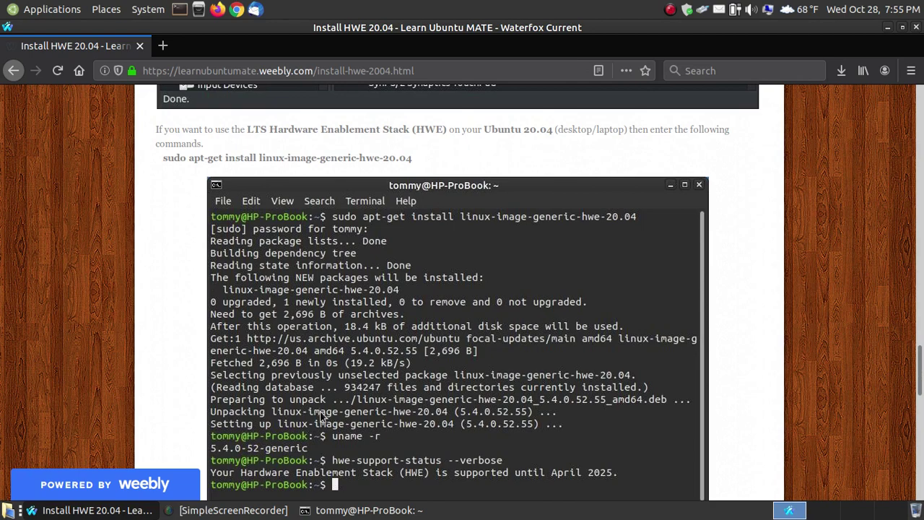
- Copy the tutorial's sudo apt-get install linux-image-generic-hwe-20.04 command
{"action": "left_click_drag", "start_coordinate": [412, 157], "coordinate": [184, 154]}
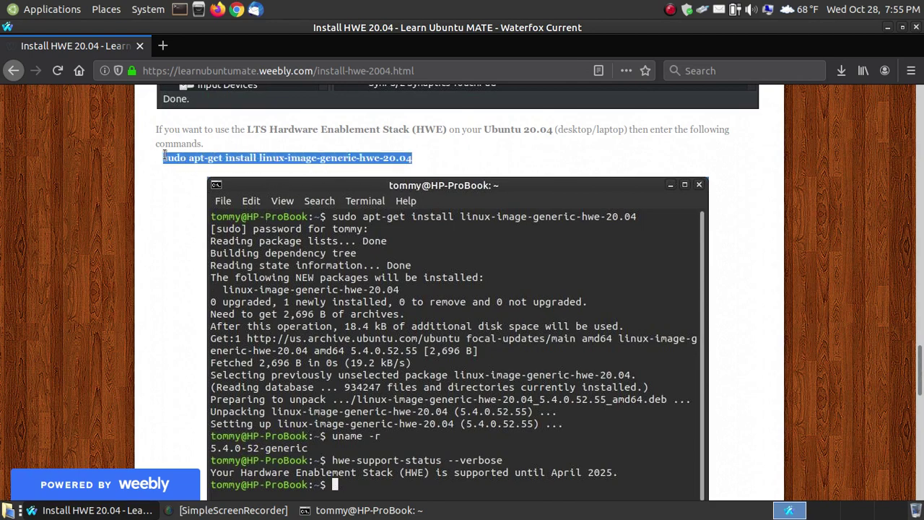
{"action": "right_click", "coordinate": [195, 162]}
{"action": "left_click", "coordinate": [221, 169]}
{"action": "mouse_move", "coordinate": [397, 511]}
{"action": "left_click", "coordinate": [404, 462]}
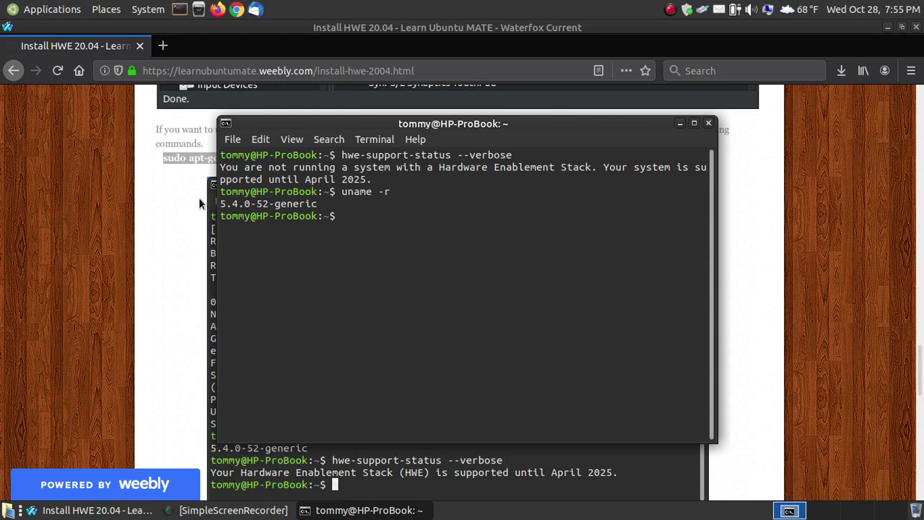
{"action": "left_click", "coordinate": [171, 181]}
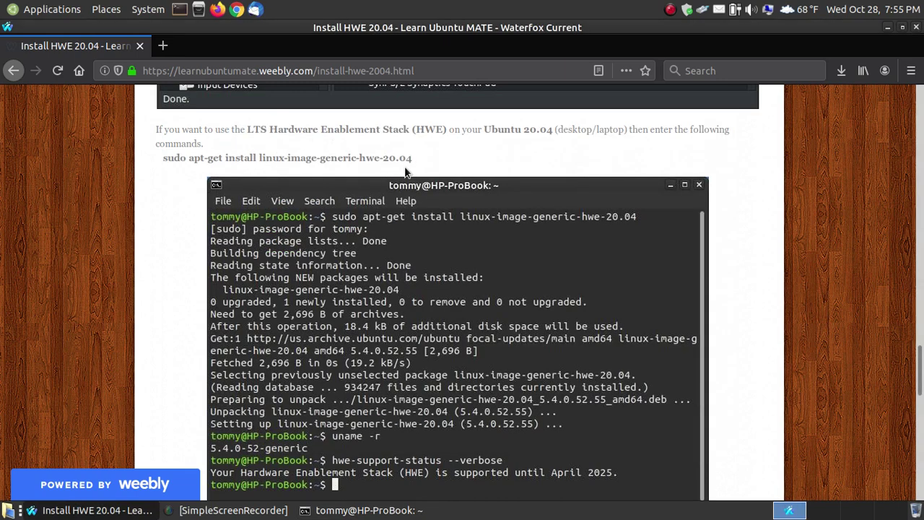
- Recopy the full install command, paste it at the terminal prompt and run it
{"action": "left_click_drag", "start_coordinate": [413, 157], "coordinate": [163, 160]}
{"action": "right_click", "coordinate": [206, 160]}
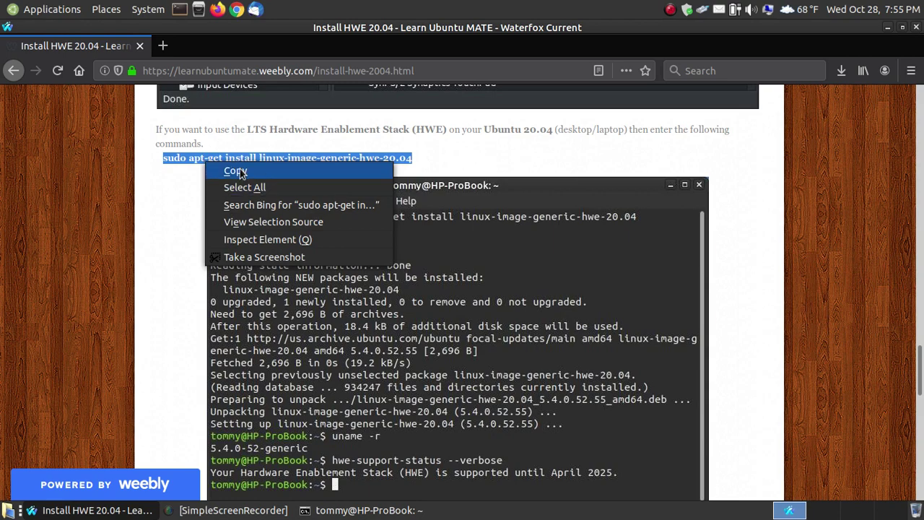
{"action": "left_click", "coordinate": [240, 170]}
{"action": "left_click", "coordinate": [354, 510]}
{"action": "right_click", "coordinate": [442, 225]}
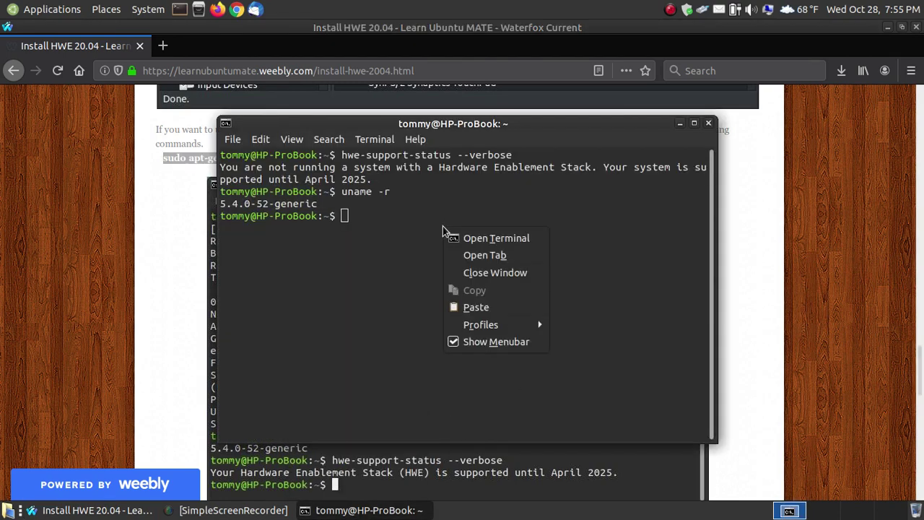
{"action": "left_click", "coordinate": [485, 305]}
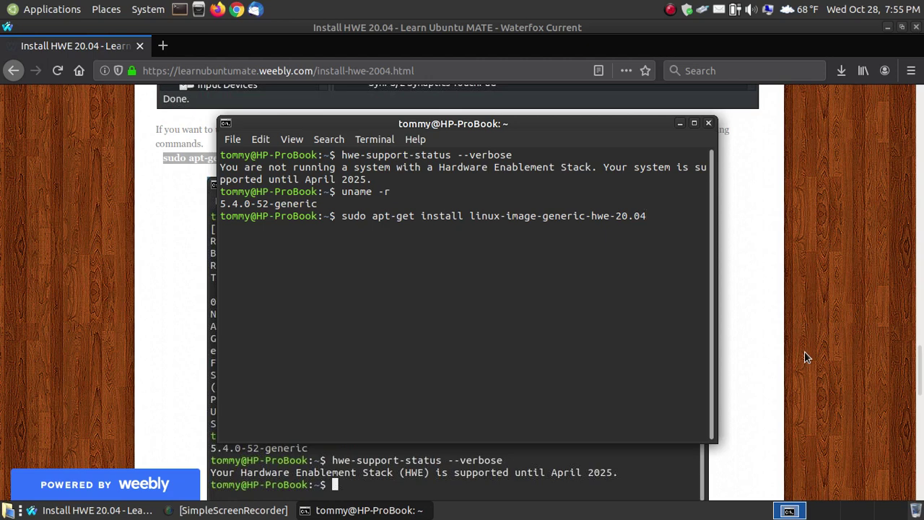
{"action": "key", "text": "Return"}
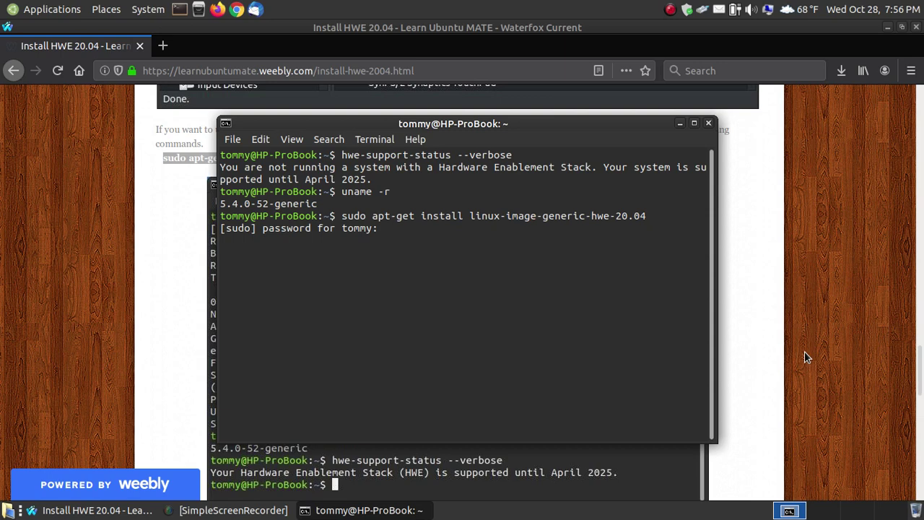
- Submit the sudo password so linux-image-generic-hwe-20.04 (5.4.0.52.55) gets installed
{"action": "key", "text": "Return"}
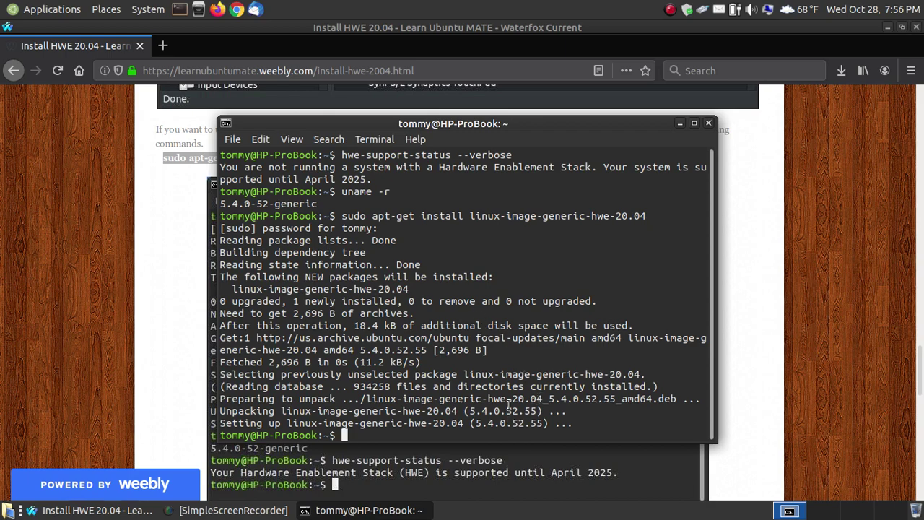
{"action": "left_click_drag", "start_coordinate": [510, 155], "coordinate": [344, 154]}
- Rerun hwe-support-status --verbose from history, confirming HWE support until April 2025
{"action": "right_click", "coordinate": [375, 154]}
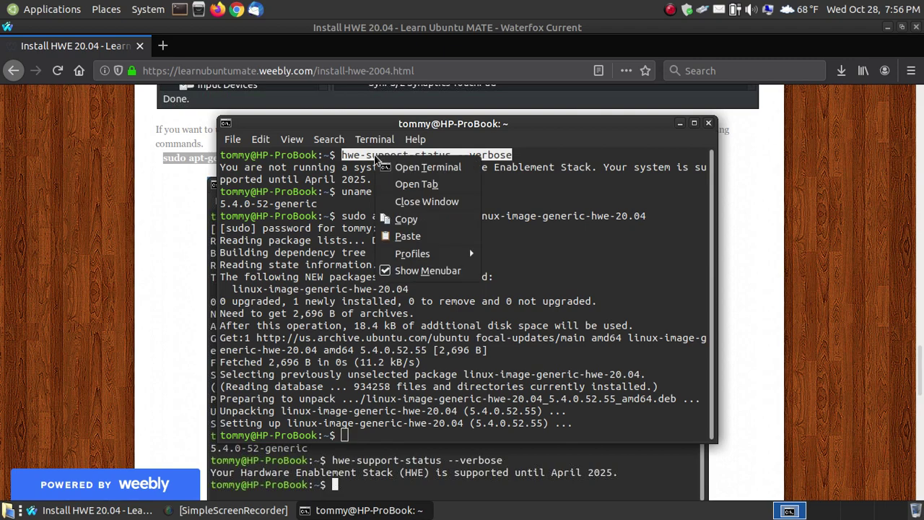
{"action": "left_click", "coordinate": [415, 218]}
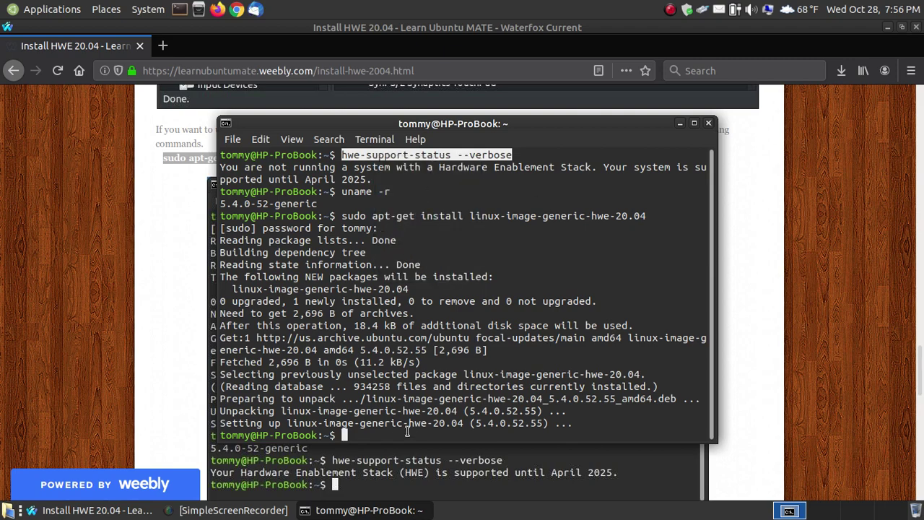
{"action": "left_click", "coordinate": [371, 436]}
{"action": "key", "text": "Up"}
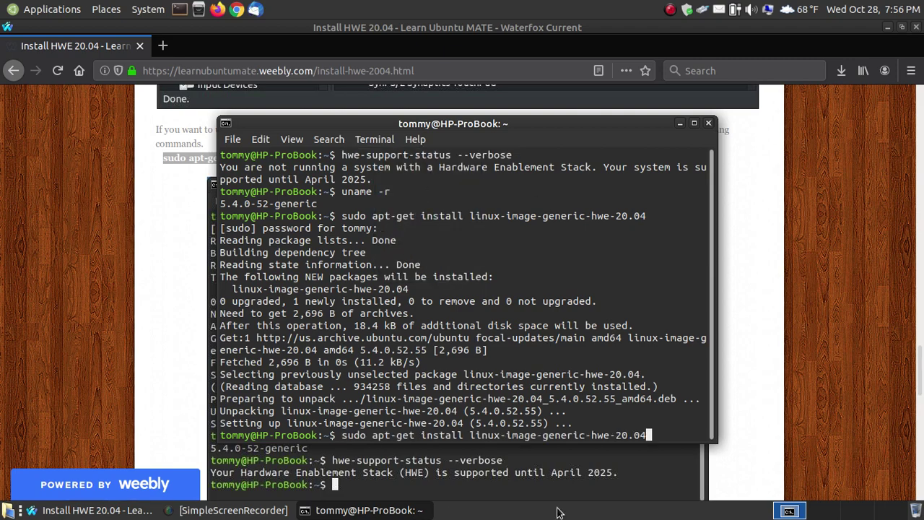
{"action": "key", "text": "Up"}
{"action": "key", "text": "Up"}
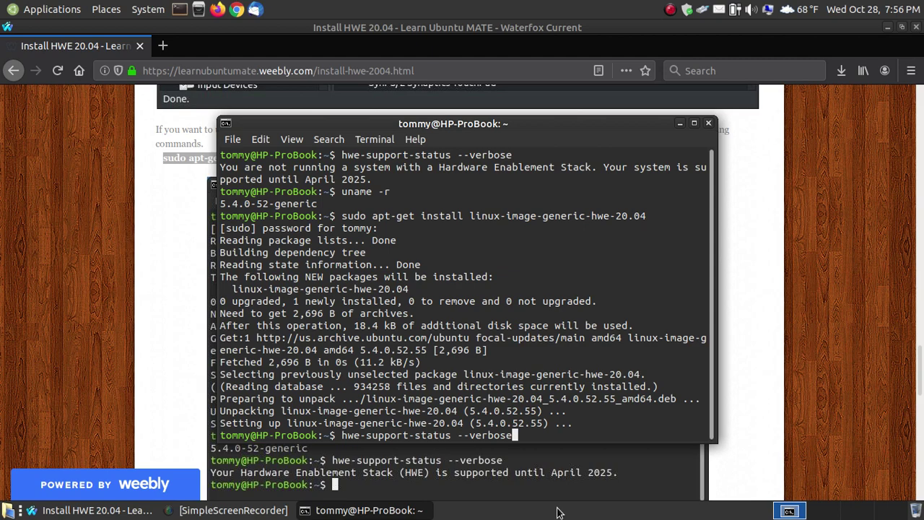
{"action": "key", "text": "Return"}
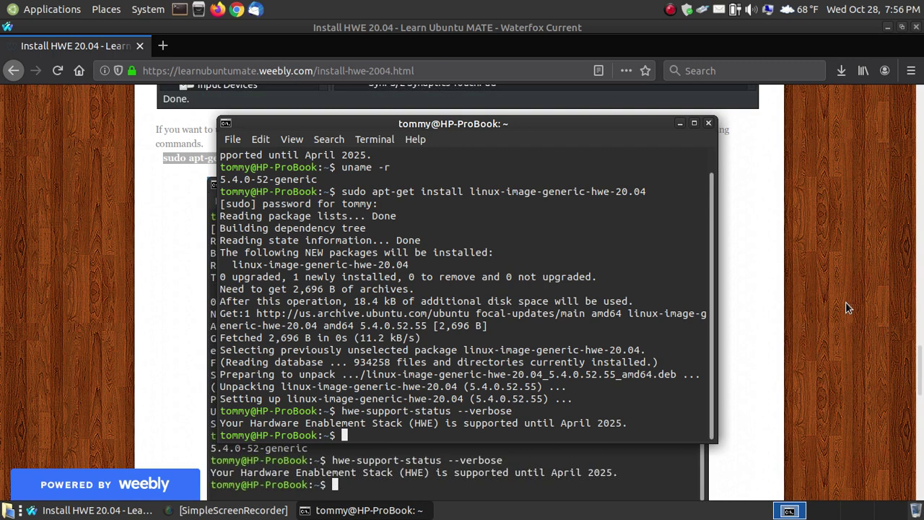
- Rerun uname -r from history, still showing kernel 5.4.0-52-generic
{"action": "key", "text": "Up"}
{"action": "key", "text": "Up"}
{"action": "key", "text": "Up"}
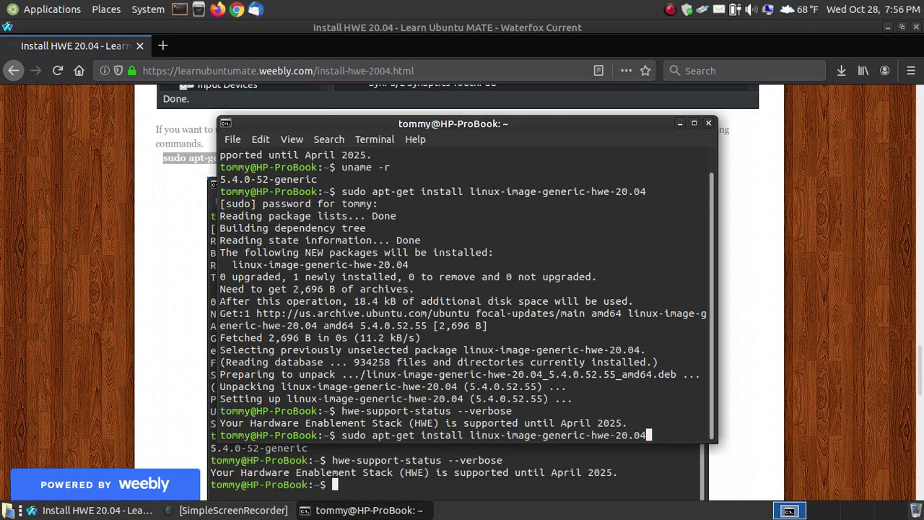
{"action": "key", "text": "Down"}
{"action": "key", "text": "Down"}
{"action": "key", "text": "Up"}
{"action": "key", "text": "Up"}
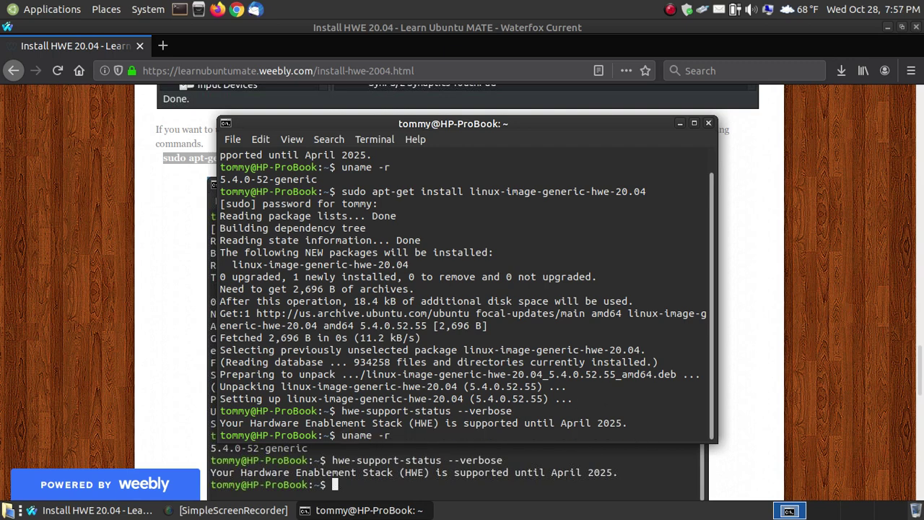
{"action": "key", "text": "Return"}
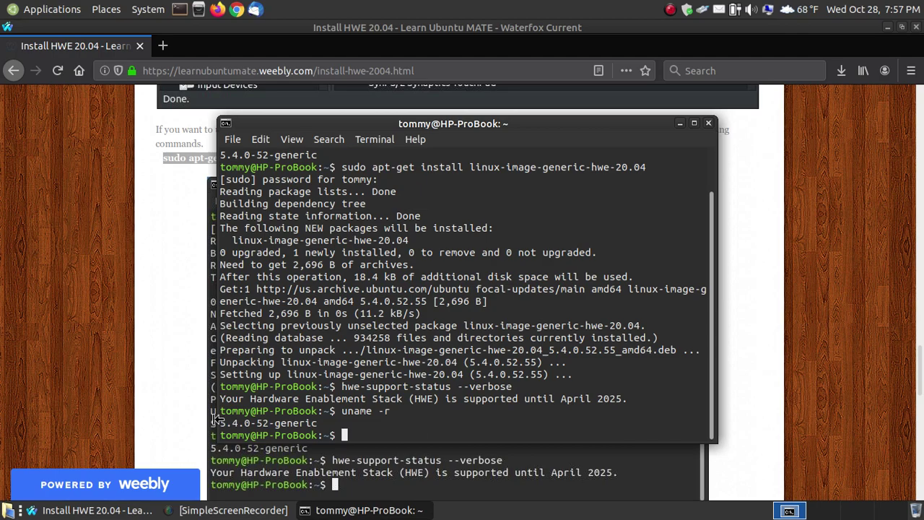